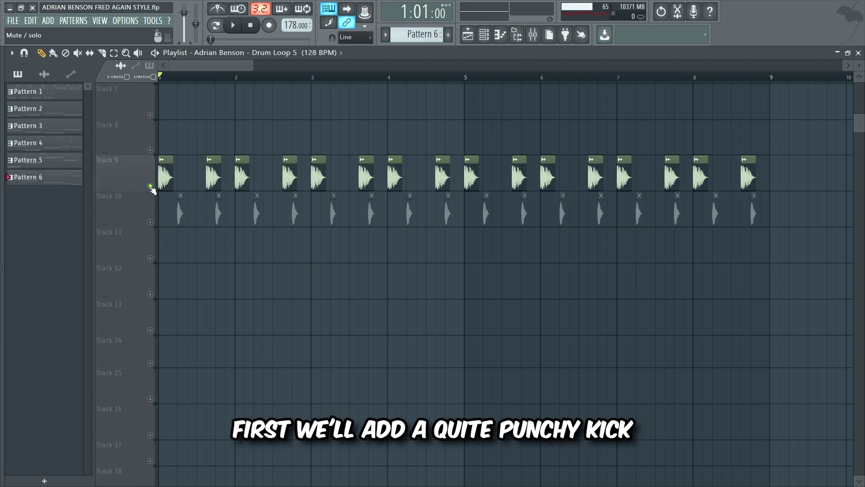
Audition the kick, clap and their combined groove, then solo and play the Track 11 ride.
key("space")
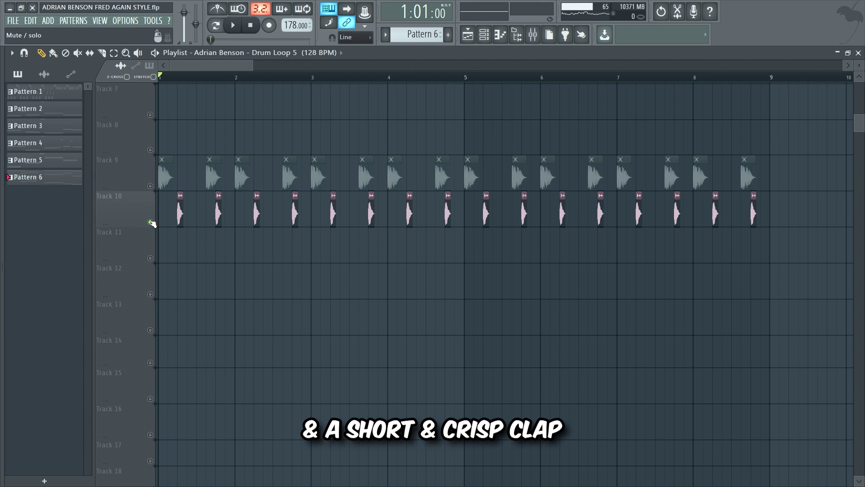
key("space")
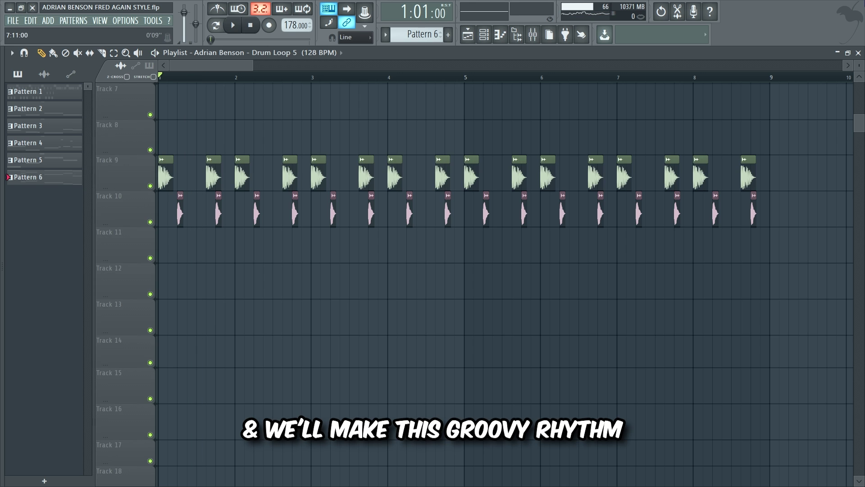
key("space")
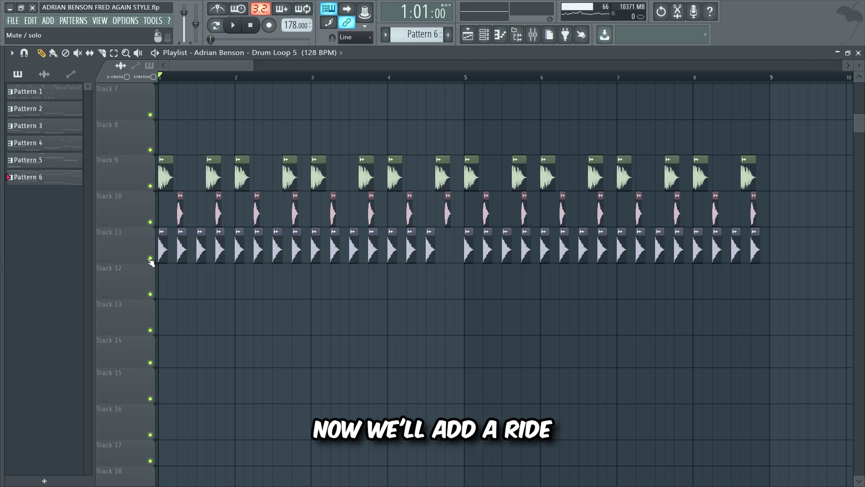
right_click(151, 259)
key("space")
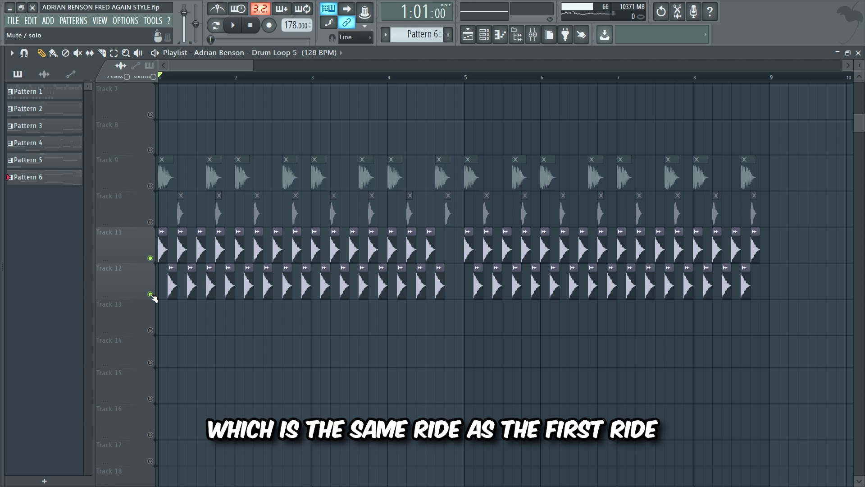
Solo the Track 12 ride, restore all drum tracks, and hear the Track 13 drum loop.
left_click(150, 294, "ctrl")
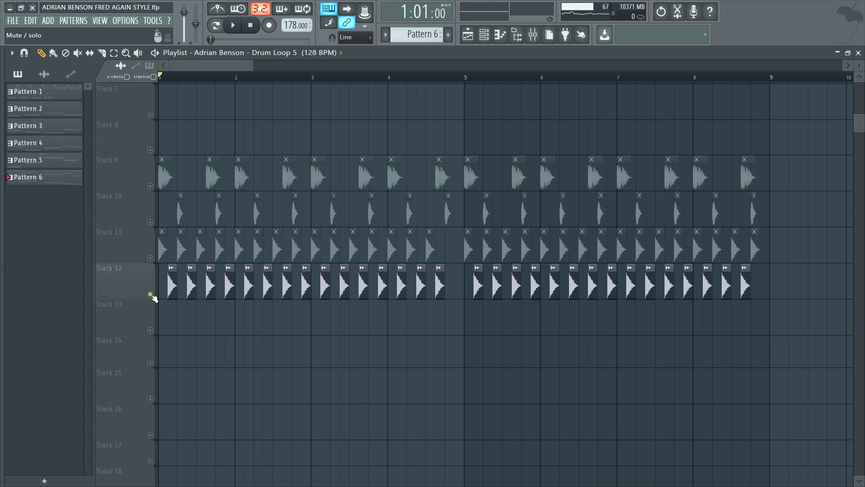
key("space")
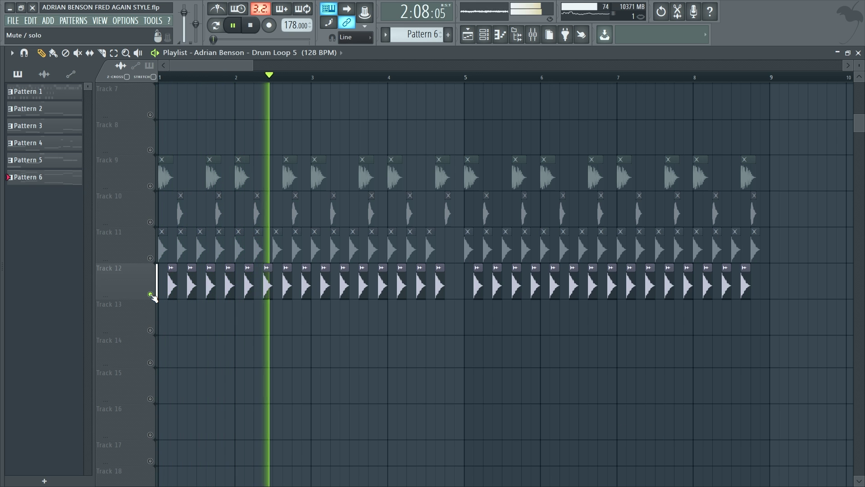
left_click(151, 258)
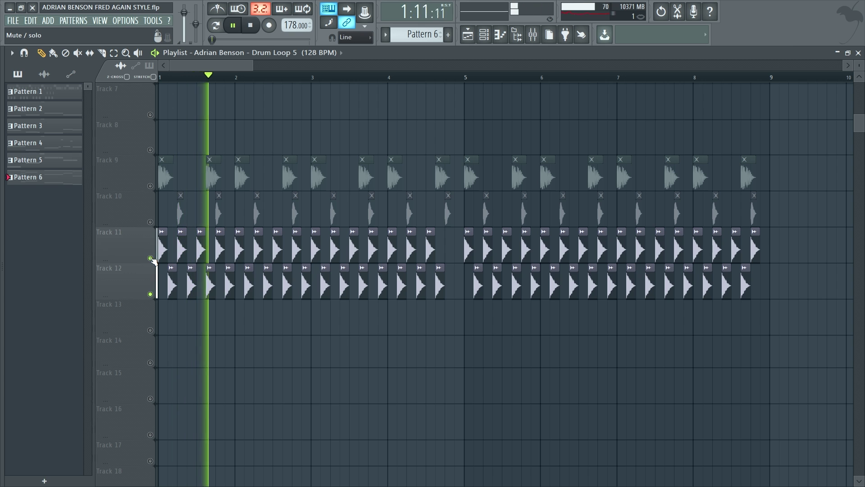
left_click(151, 258, "ctrl")
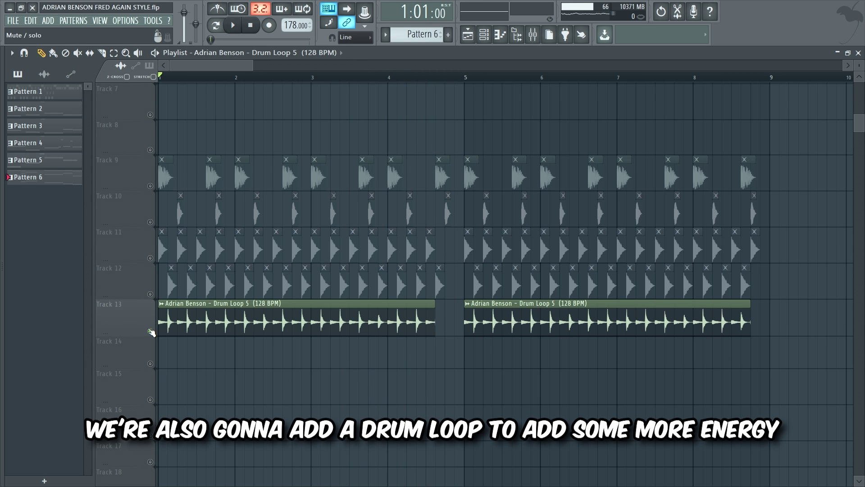
key("space")
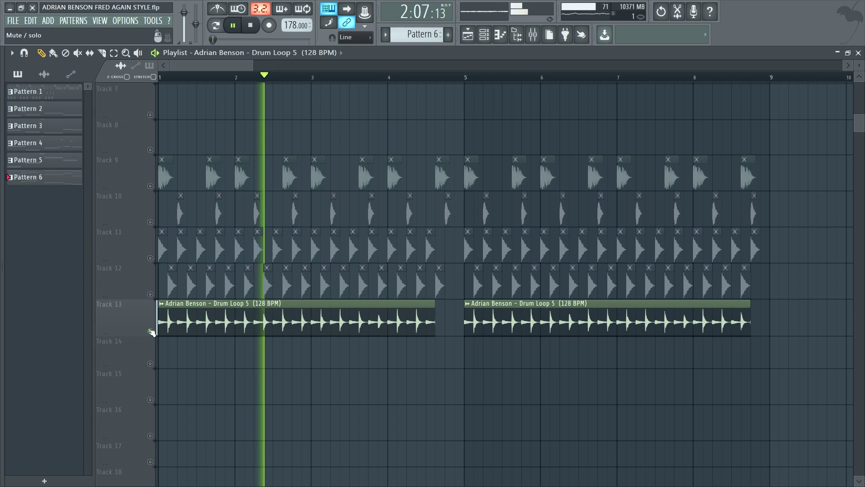
right_click(150, 332)
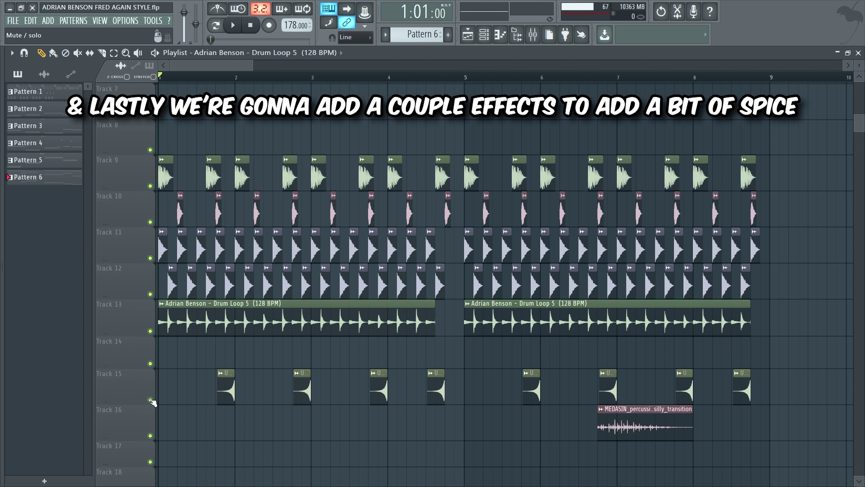
Solo and play the Track 15 effect hits, then solo the Track 16 transition sample.
right_click(151, 400)
key("space")
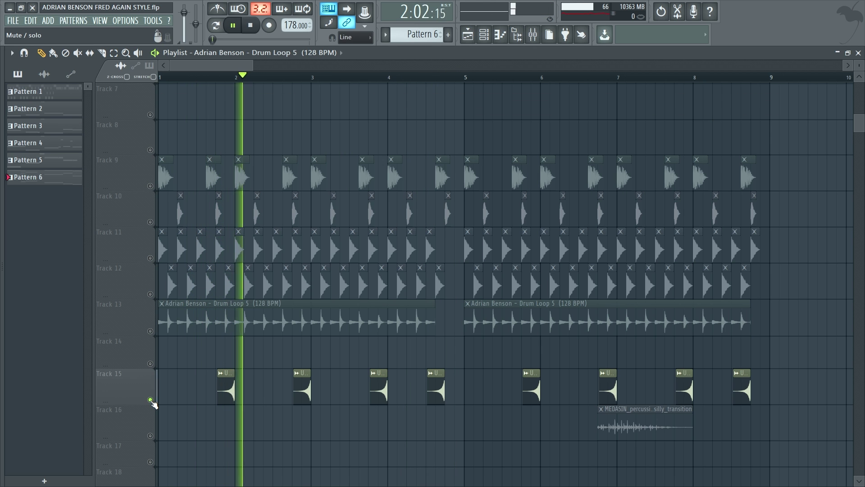
right_click(150, 436)
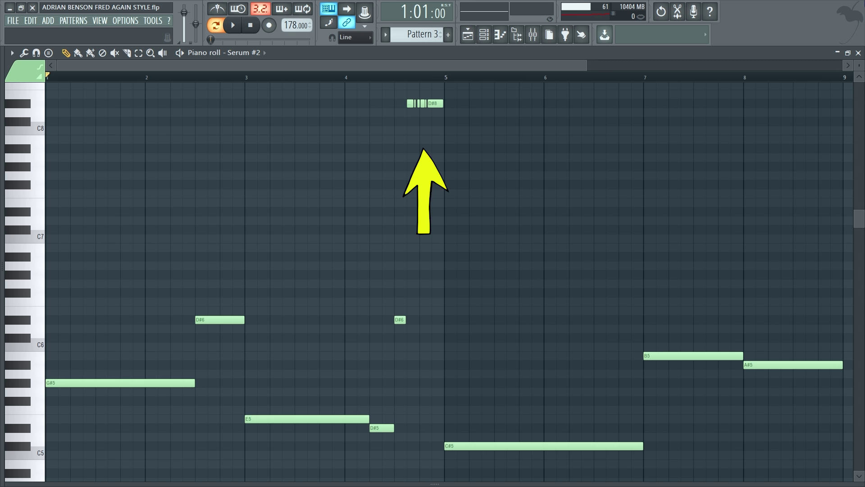
Play Pattern 3's Serum #2 melody, including the stuttered D#8 chop.
key("space")
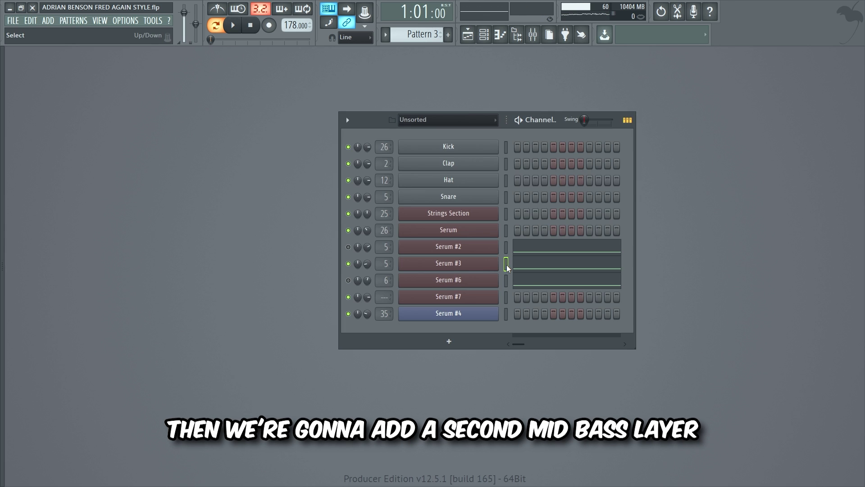
Audition the mid and sub bass layers alone, then unmute Serum #2 and Serum #3.
key("space")
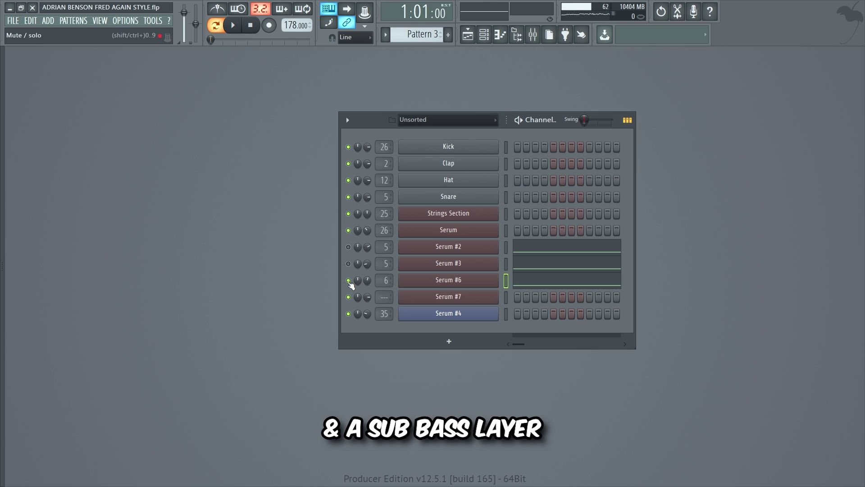
key("space")
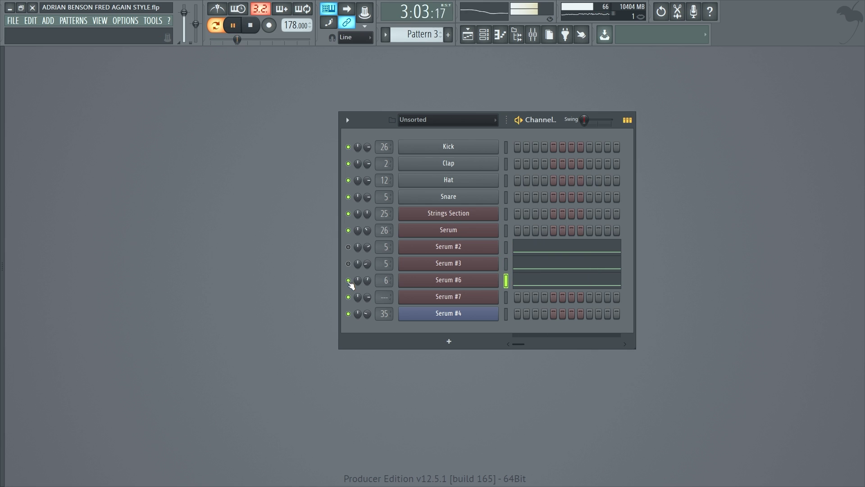
left_click(348, 263)
left_click(348, 246)
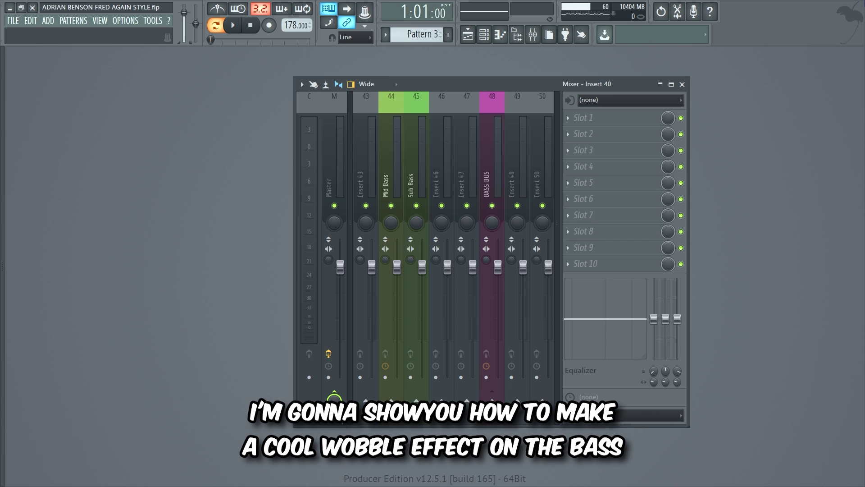
Select the Mid Bass and Sub Bass inserts and route Sub Bass only into BASS BUS.
left_click(389, 155)
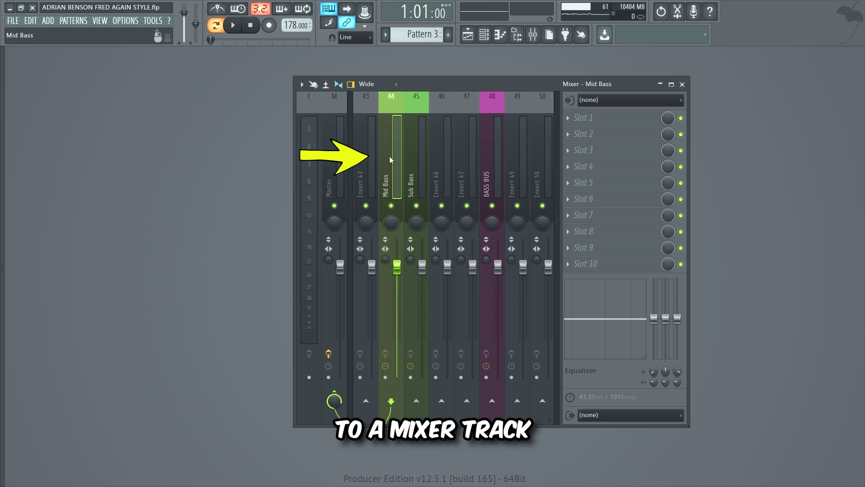
left_click(416, 159)
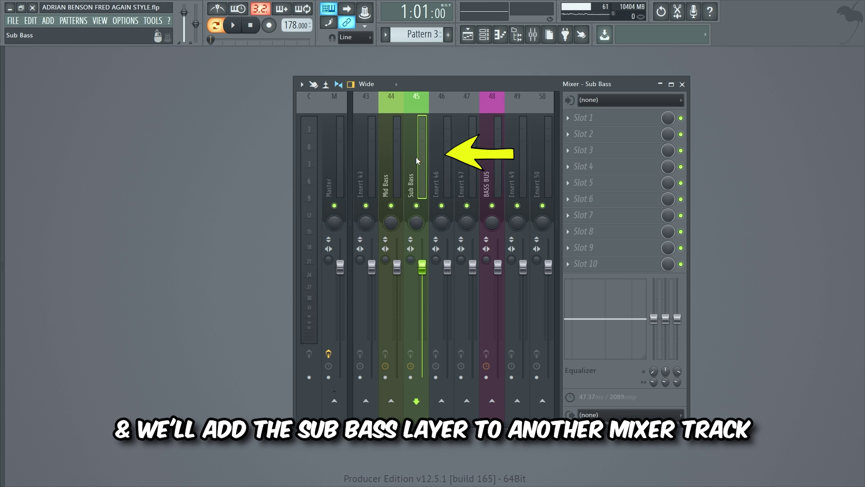
left_click(389, 156)
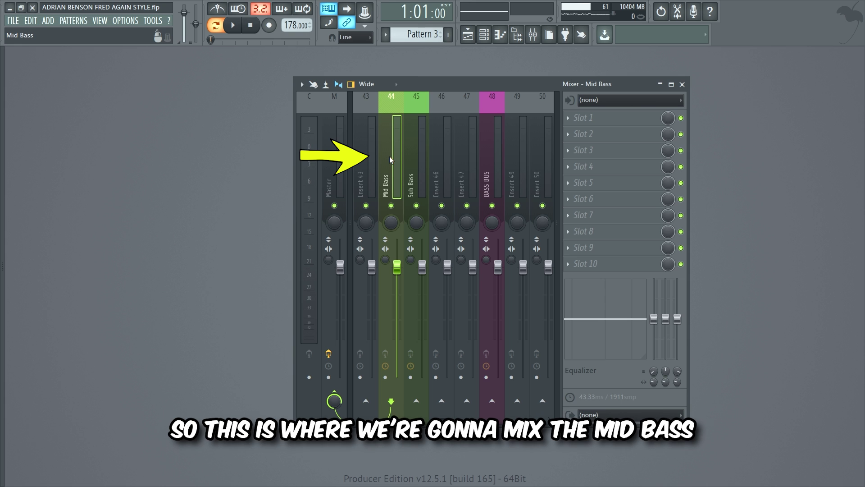
left_click(416, 158)
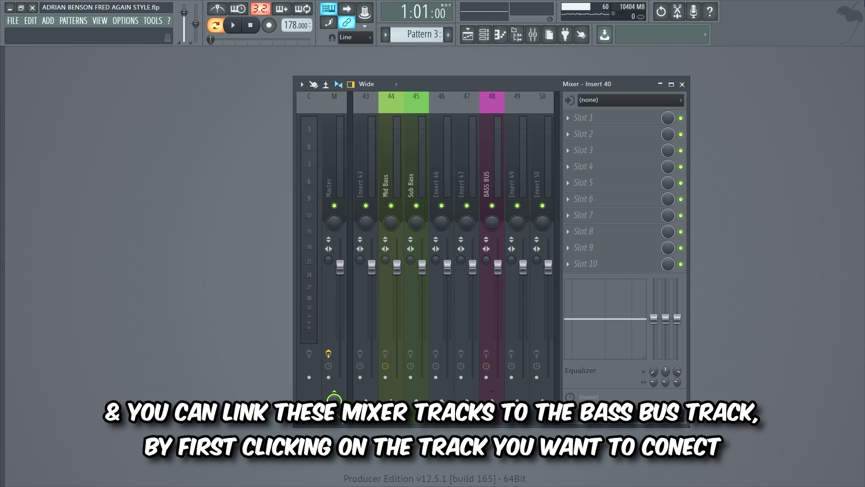
left_click(417, 160)
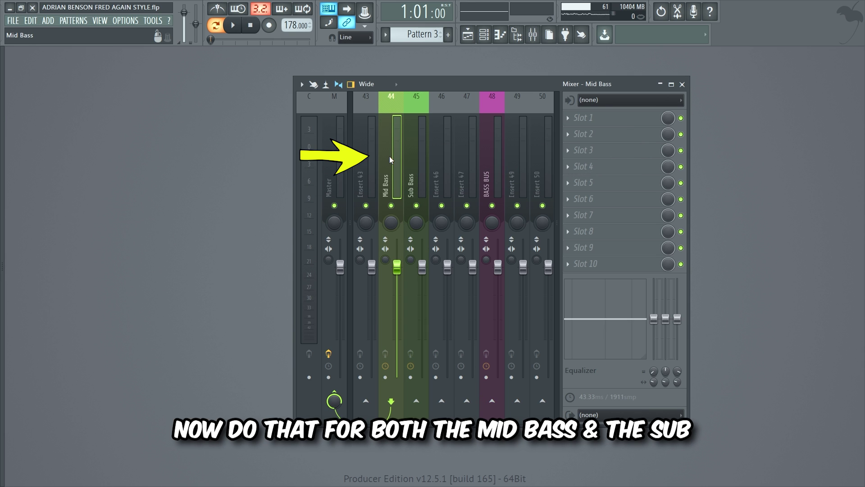
left_click(416, 160)
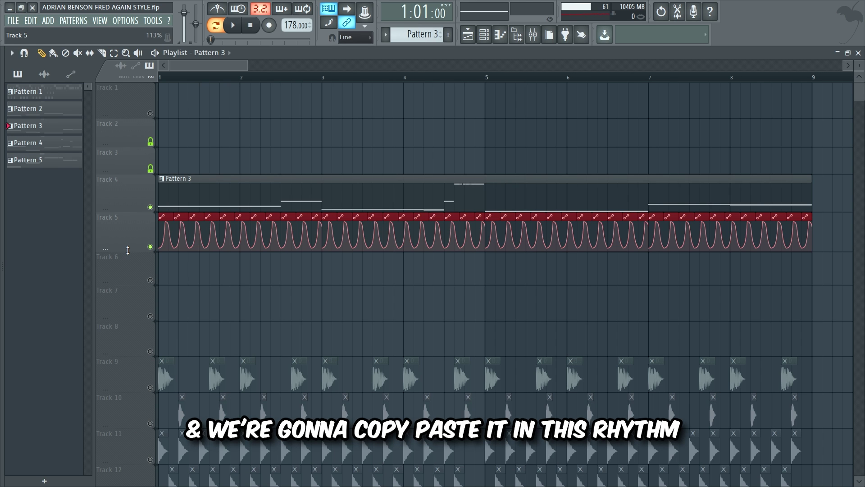
Play the Track 5 wobble automation with the pattern, then with kick and clap, and stop.
key("space")
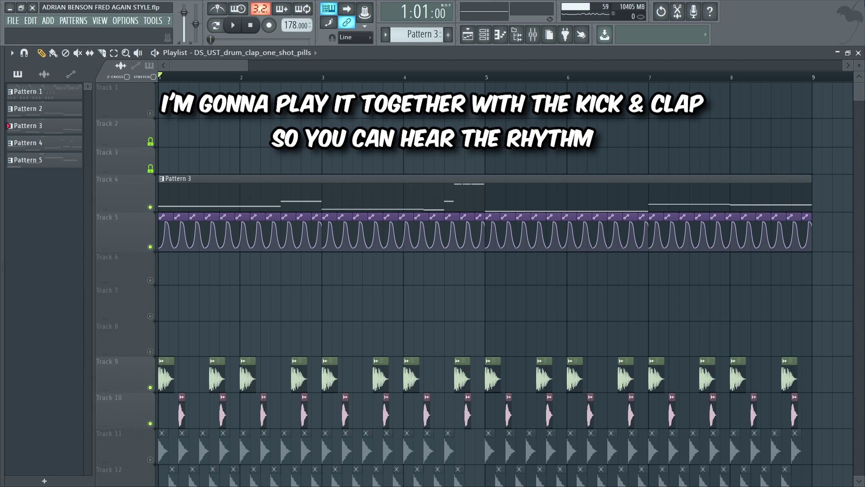
key("space")
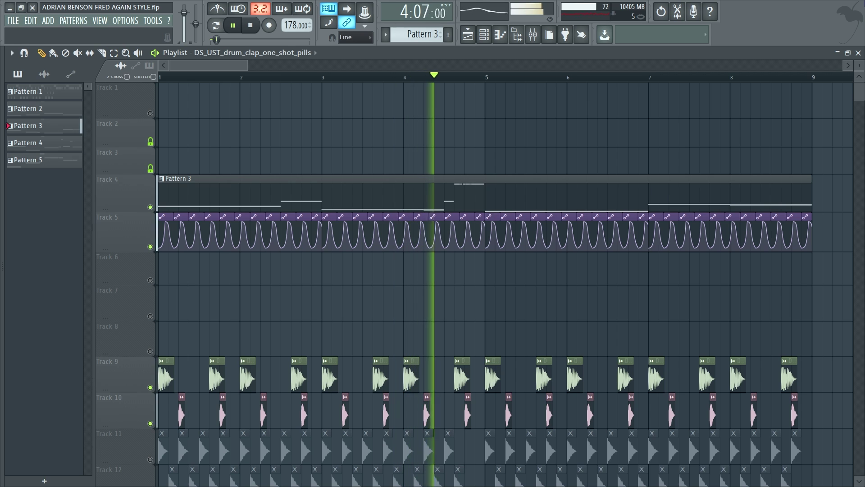
key("space")
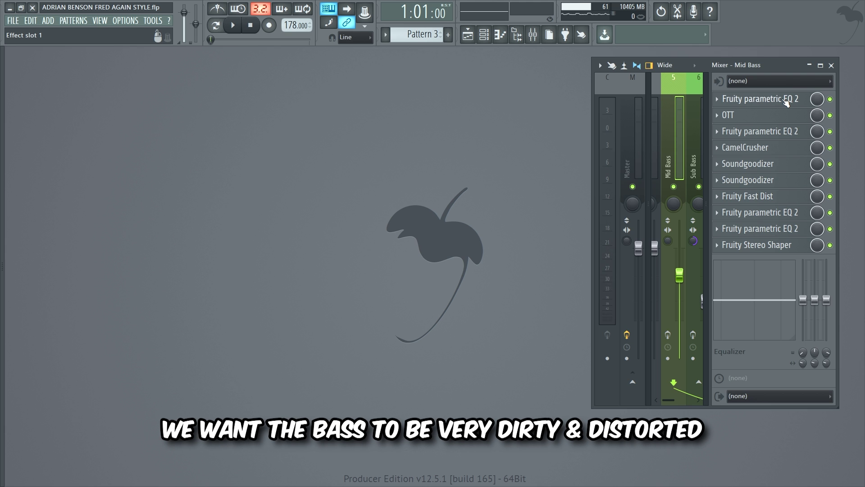
Inspect the Mid Bass parametric EQs, OTT, CamelCrusher, both Soundgoodizers and Fast Dist.
left_click(787, 103)
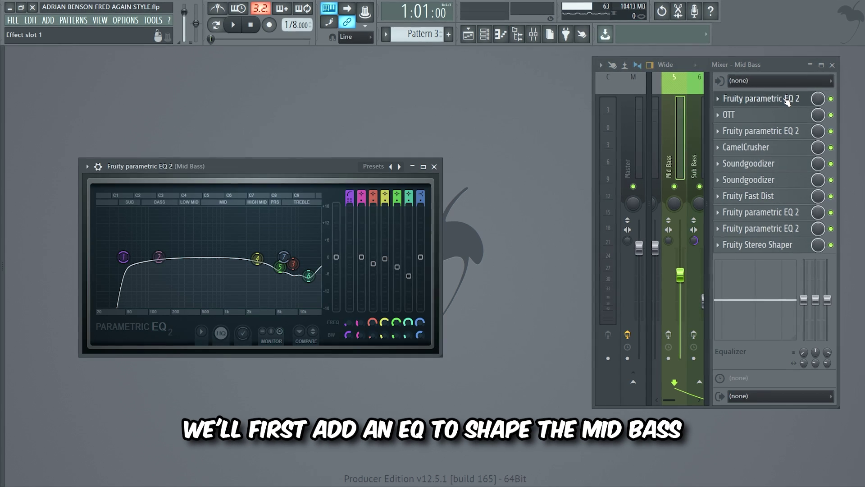
left_click(782, 114)
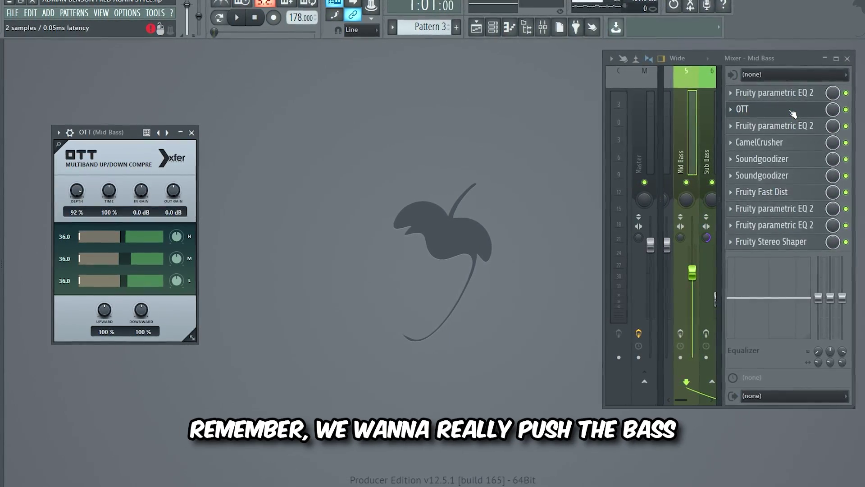
left_click(784, 126)
left_click(781, 143)
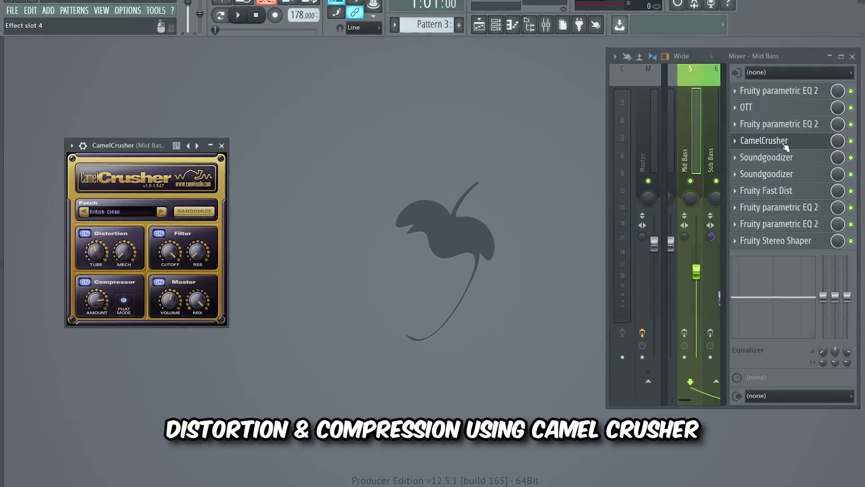
left_click(787, 158)
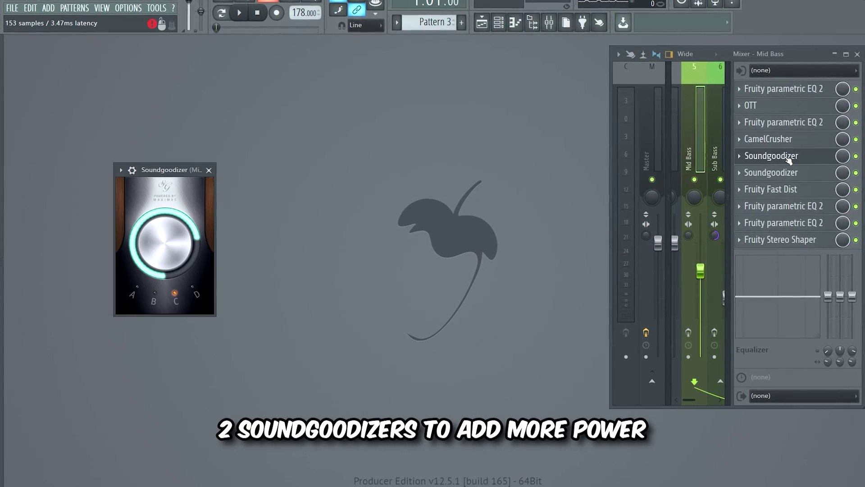
left_click(792, 174)
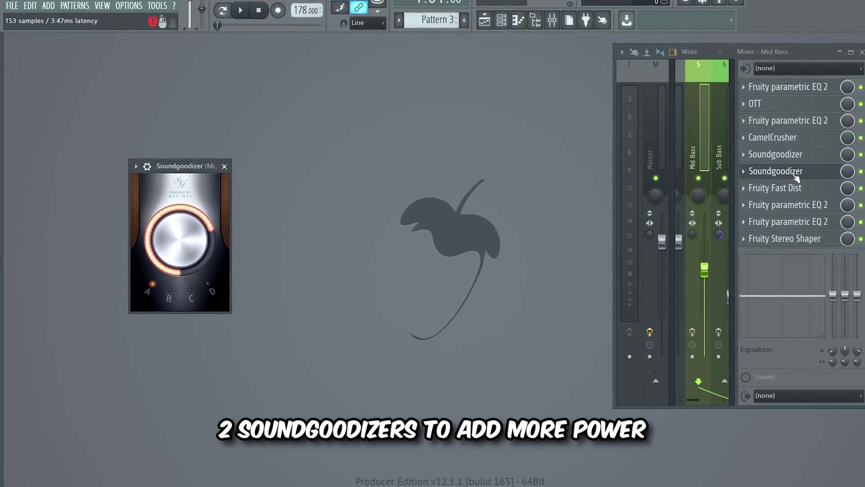
left_click(796, 189)
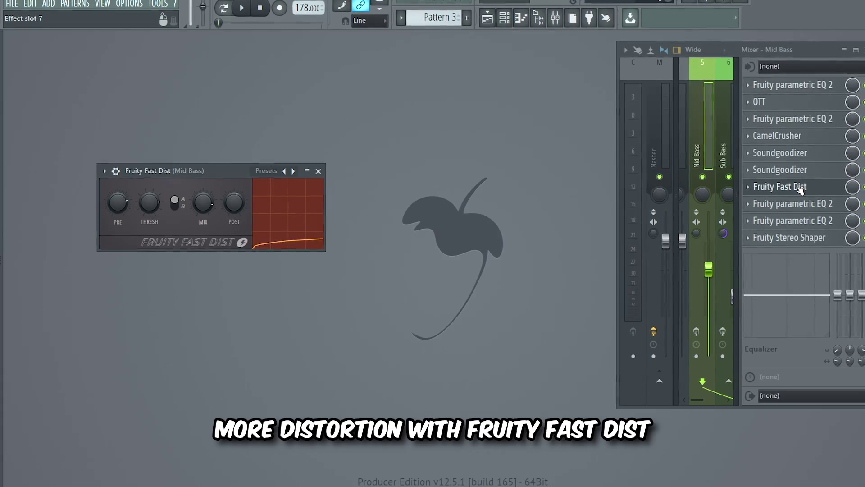
left_click(798, 203)
left_click(802, 221)
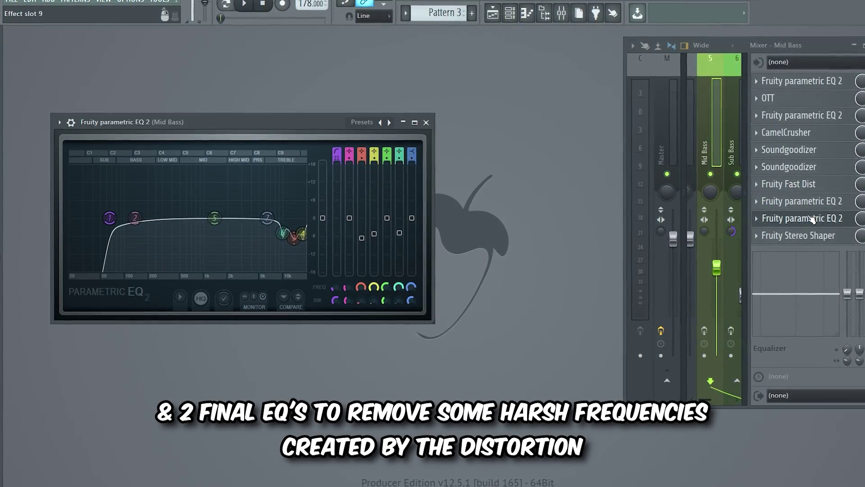
Check the Stereo Shaper, then compare the Mid Bass with and without its effects.
left_click(833, 241)
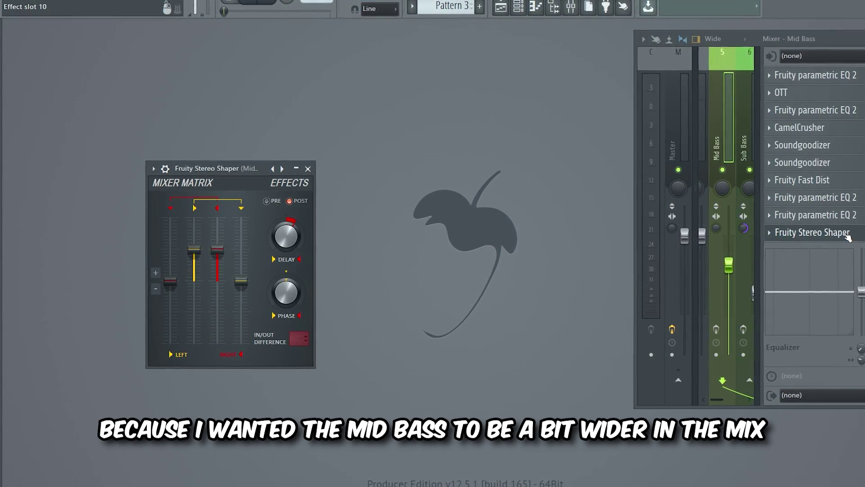
left_click(848, 235)
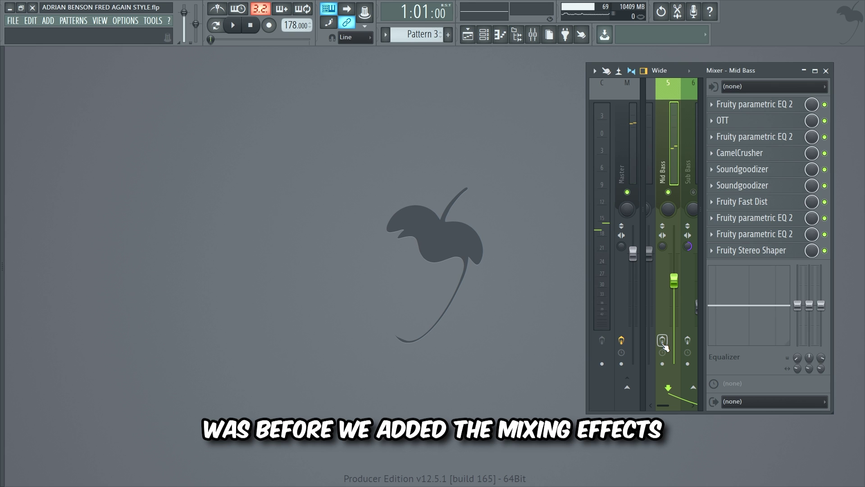
key("space")
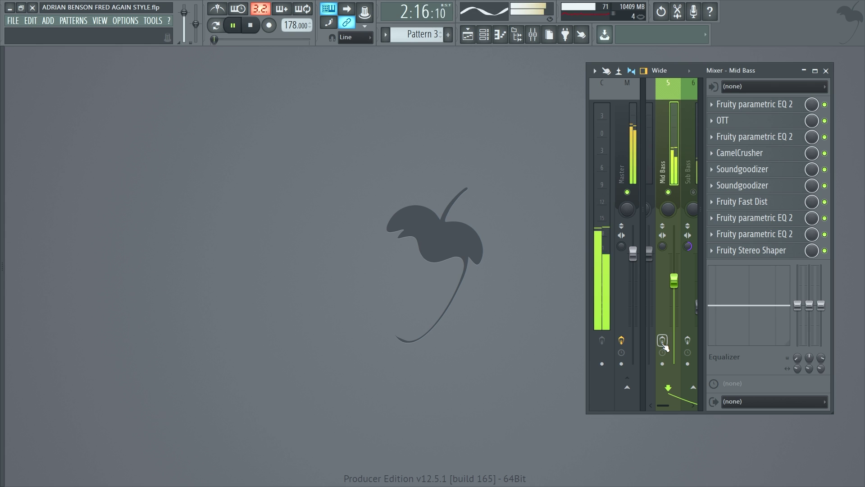
left_click(663, 340)
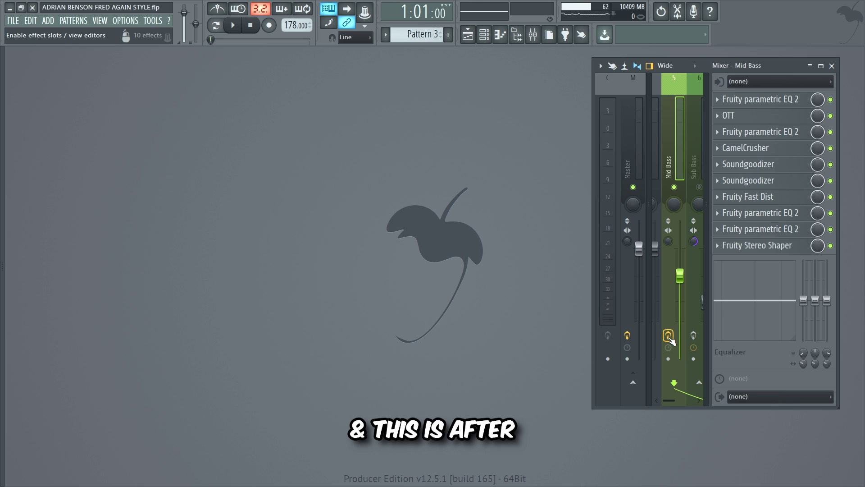
key("space")
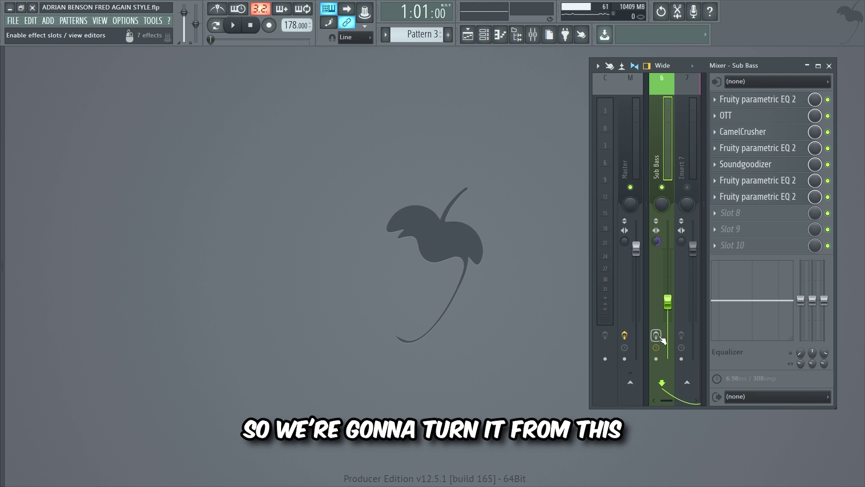
Compare the Sub Bass with and without its effects chain.
key("space")
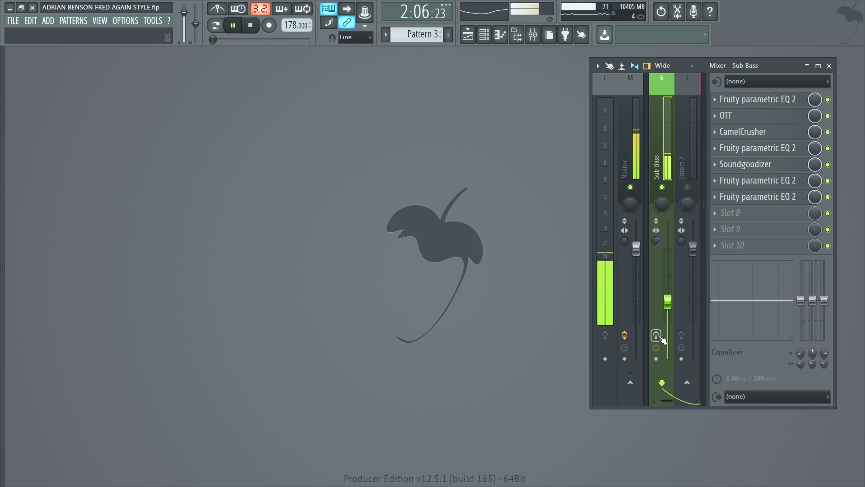
left_click(657, 335)
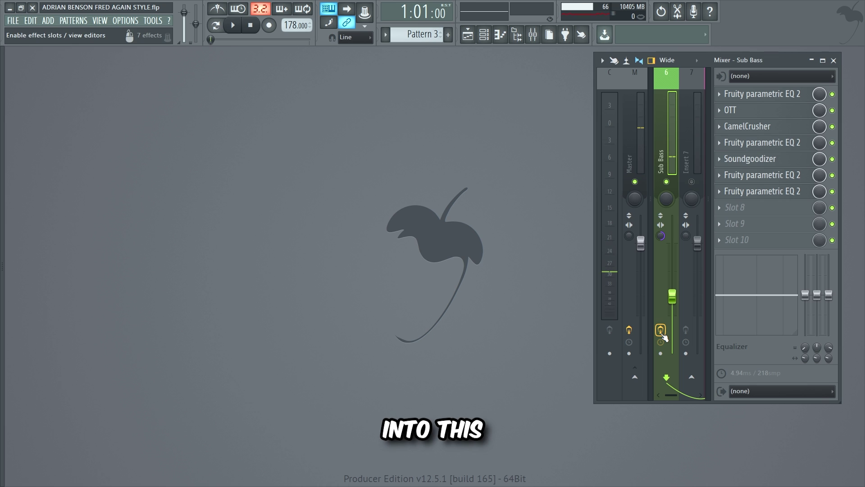
key("space")
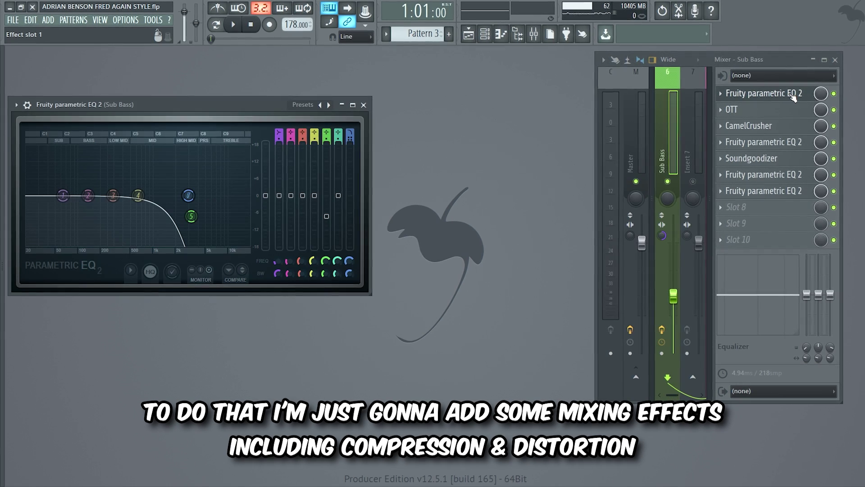
Review the Sub Bass OTT, CamelCrusher, Soundgoodizer and EQs, ending with the high/mid-cutting EQ.
left_click(790, 113)
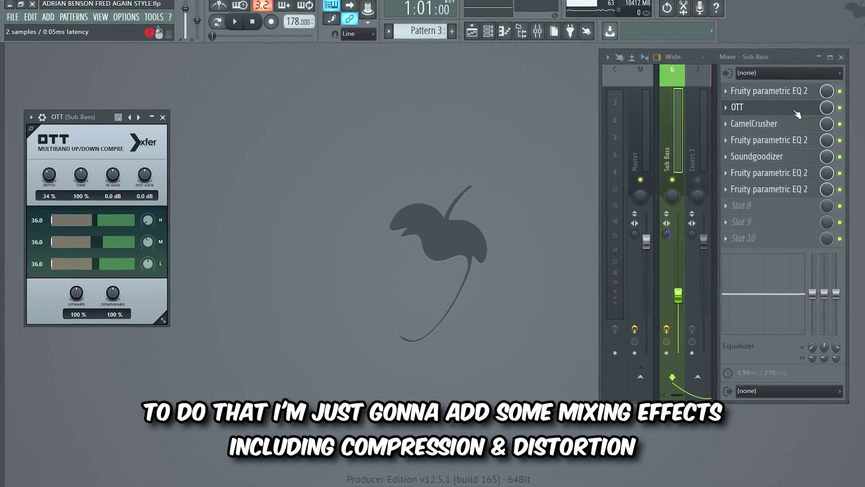
left_click(788, 126)
left_click(792, 140)
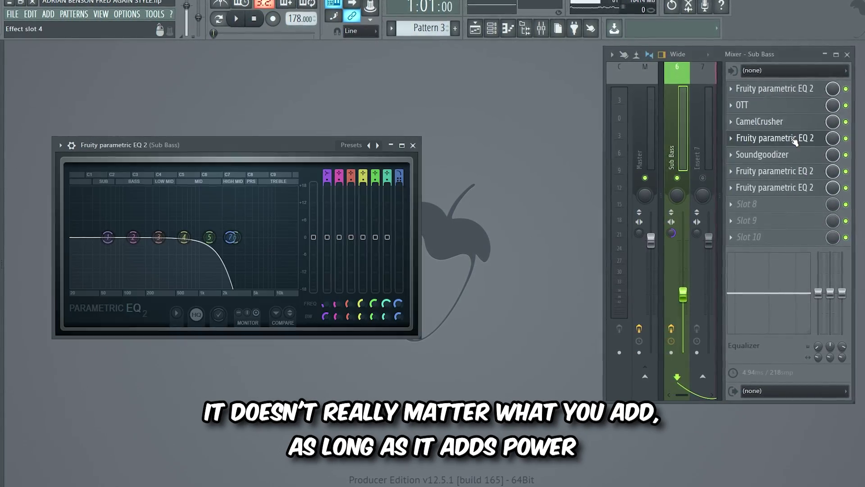
left_click(748, 153)
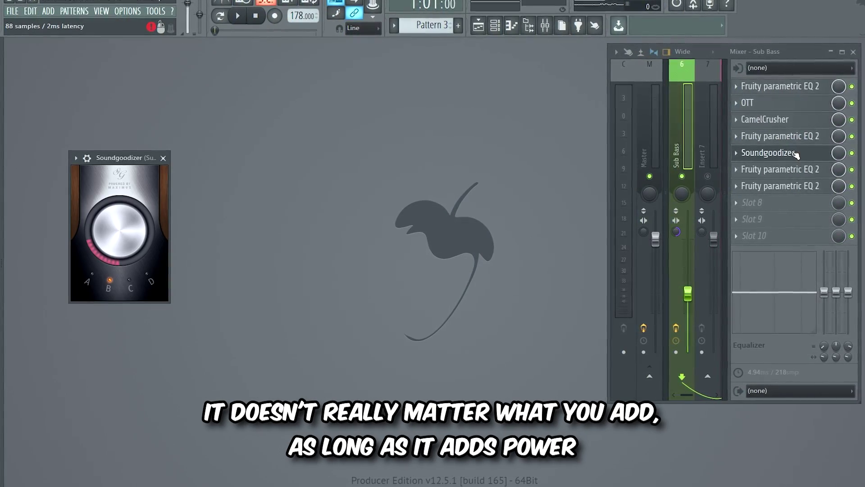
left_click(801, 174)
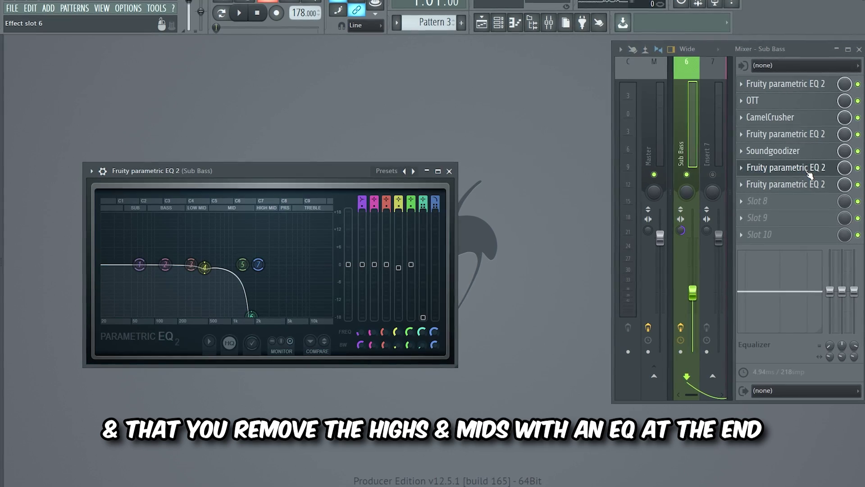
left_click(798, 188)
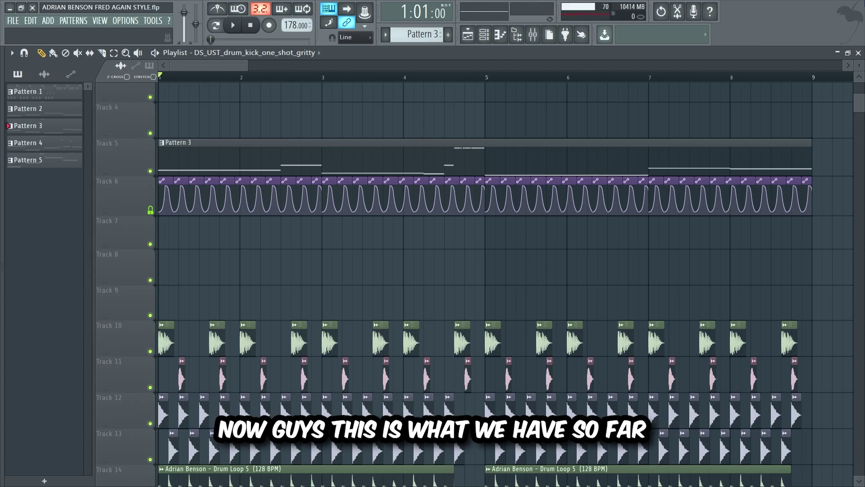
Play back the drop arrangement built so far.
key("space")
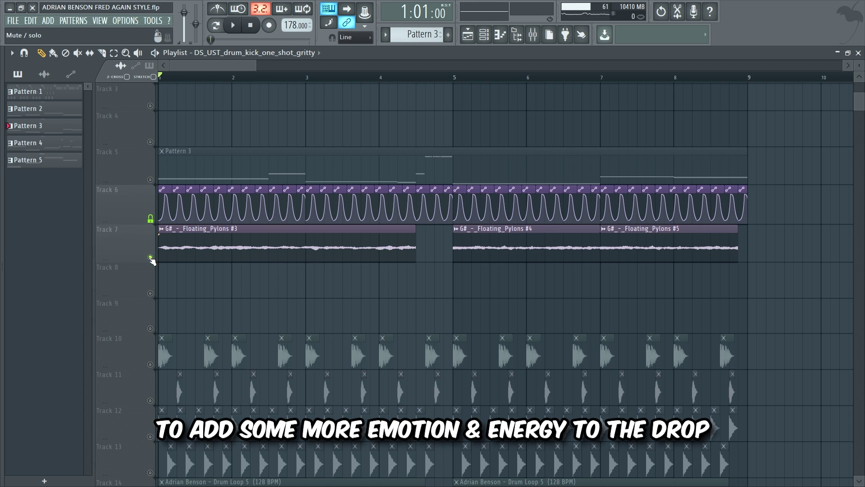
Play the drop with the pad soloed, then clear Track 7's solo so all tracks play.
key("space")
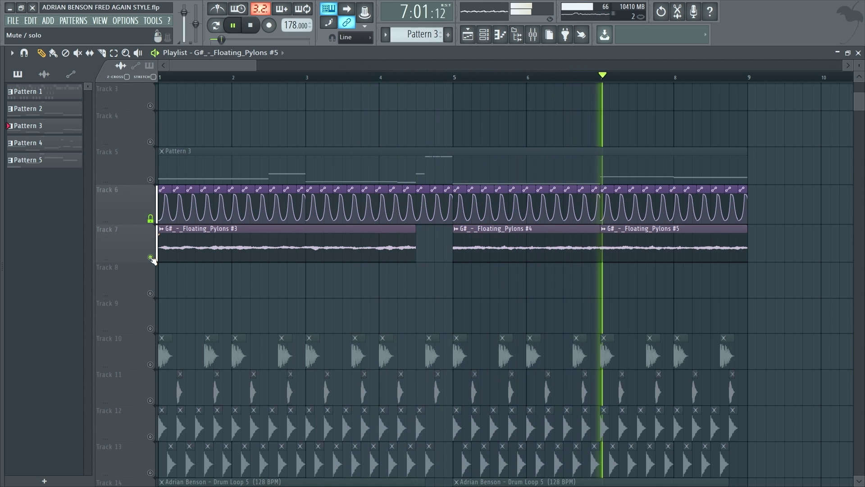
right_click(150, 257)
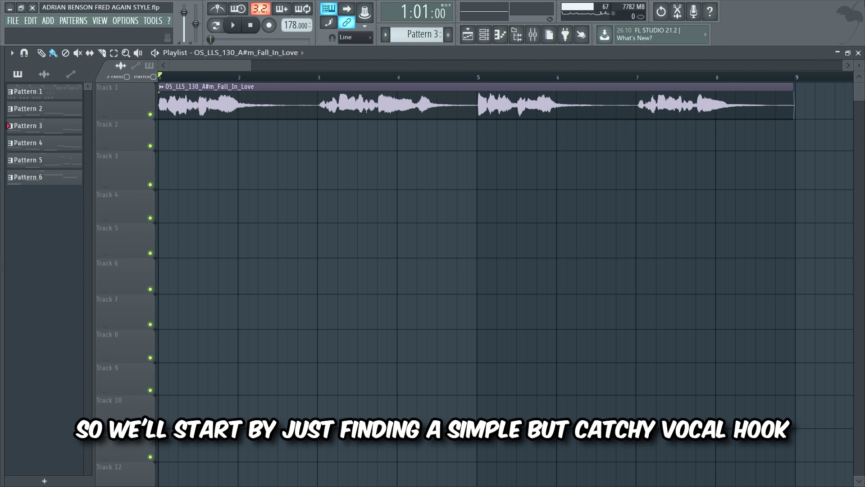
Play the newly placed vocal, then play it again once chopped into repeating slices.
key("space")
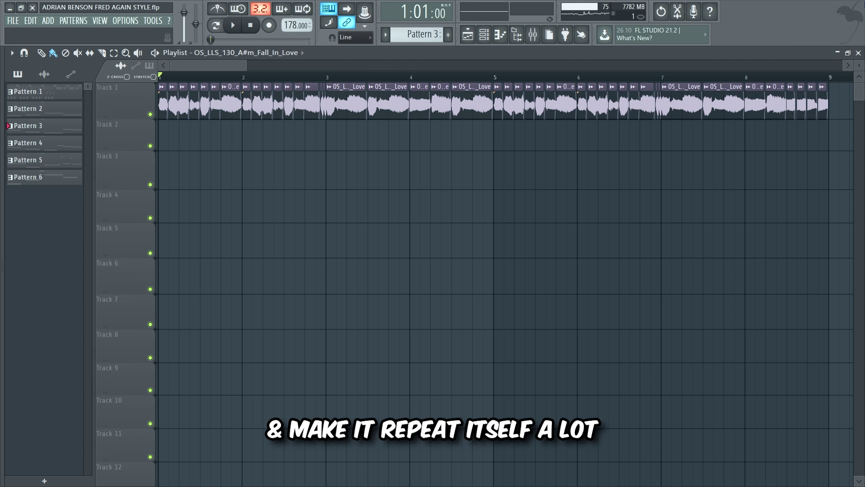
key("space")
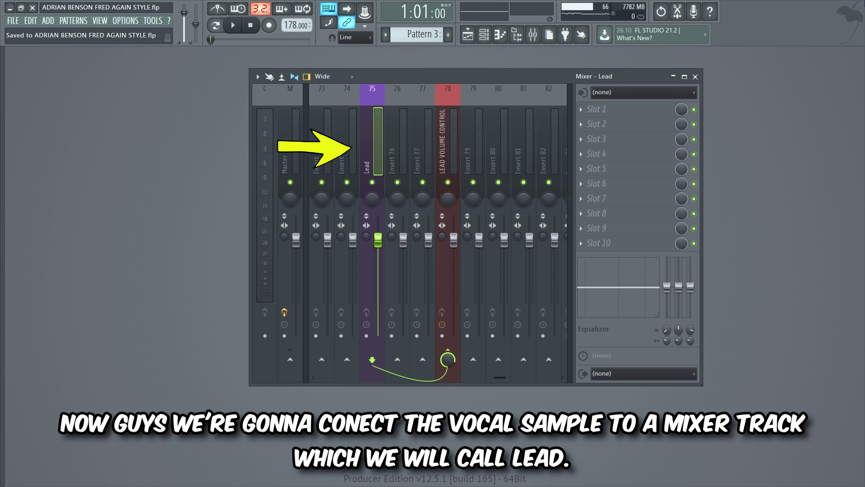
Switch between the Lead and LEAD VOLUME CONTROL mixer tracks and save the project.
left_click(448, 140)
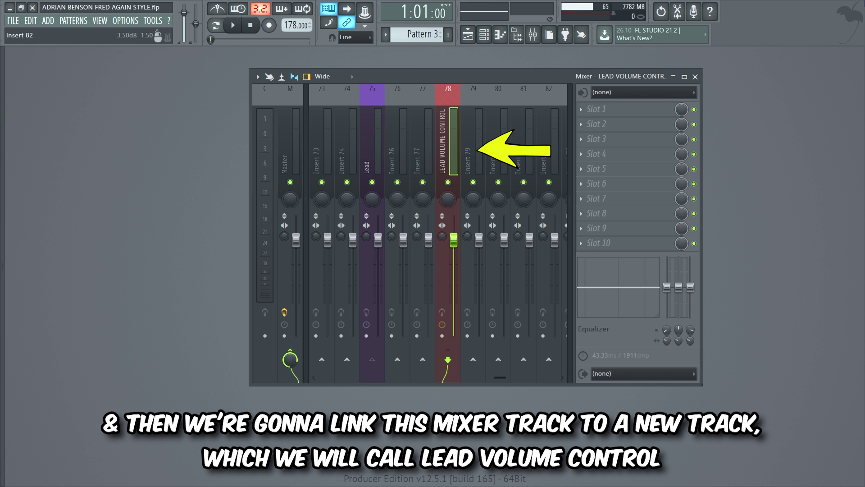
left_click(372, 139)
key("ctrl+s")
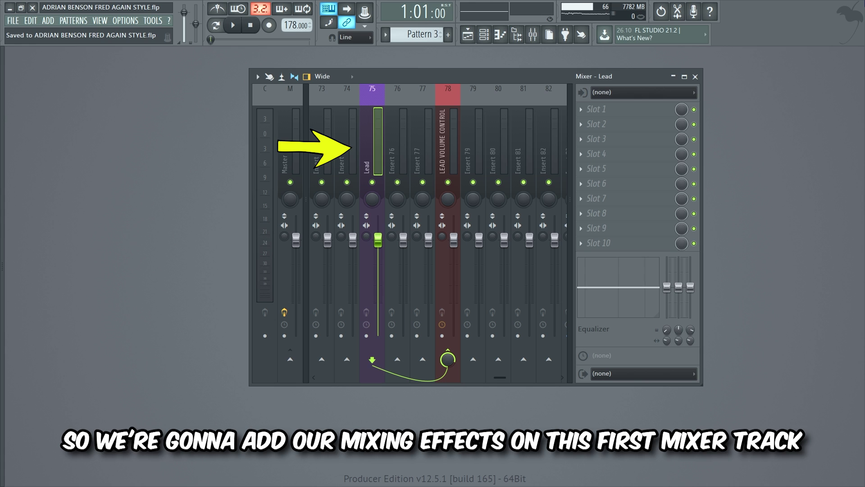
left_click(448, 139)
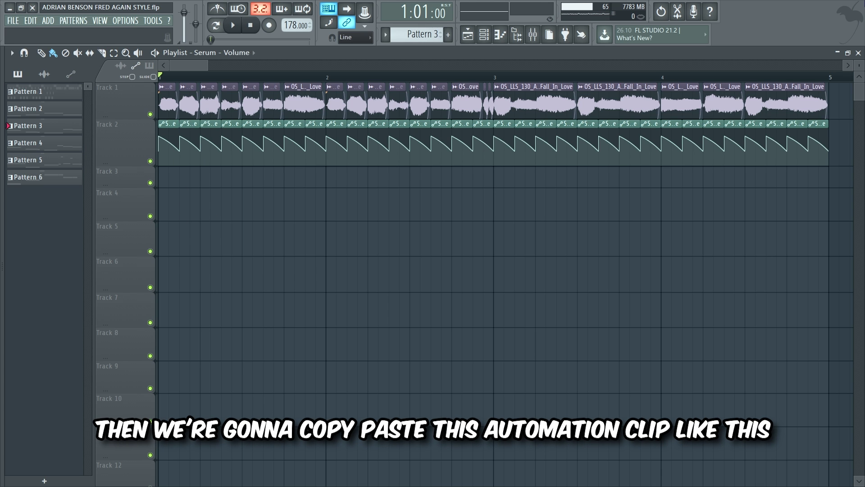
Play the vocal with the repeated volume automation, then with the ValhallaSupermassive reverb automation.
key("space")
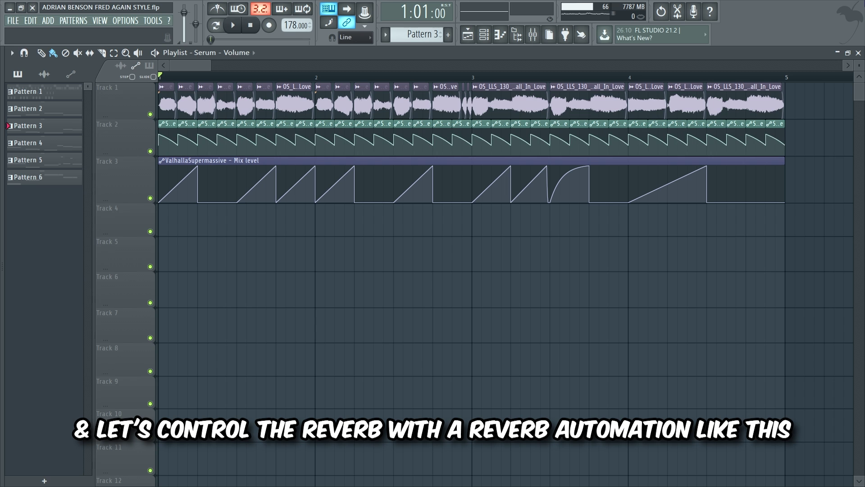
key("space")
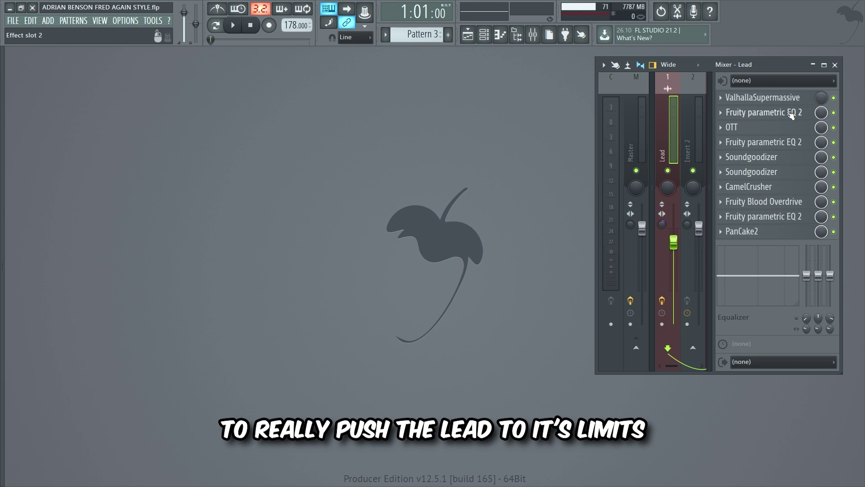
Inspect each Lead effect (EQ, OTT, Soundgoodizers, CamelCrusher, Blood Overdrive, EQ, PanCake2), then play it.
left_click(791, 116)
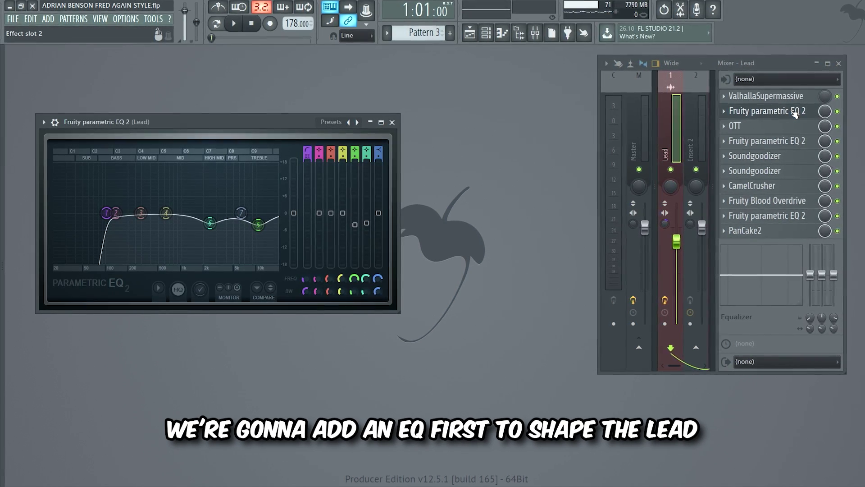
left_click(787, 126)
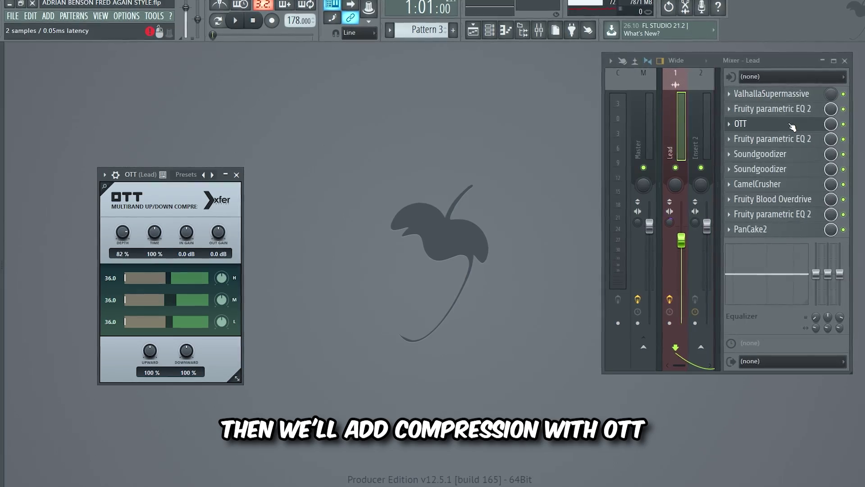
left_click(790, 155)
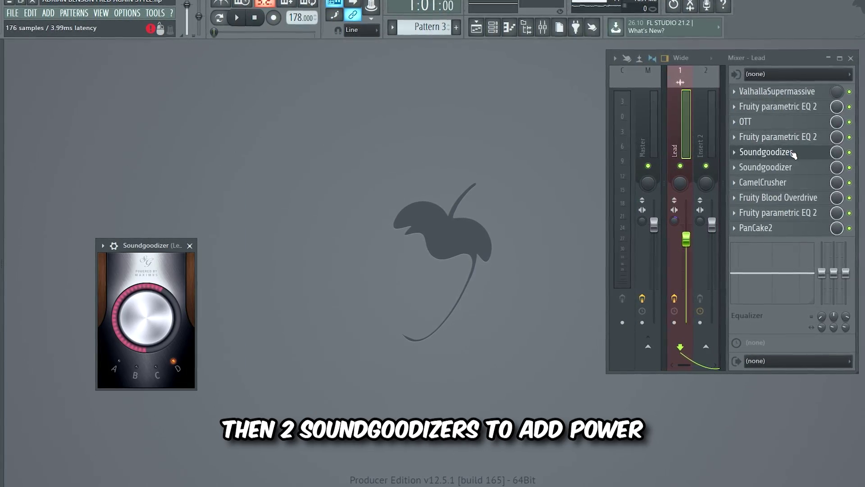
left_click(785, 167)
left_click(789, 181)
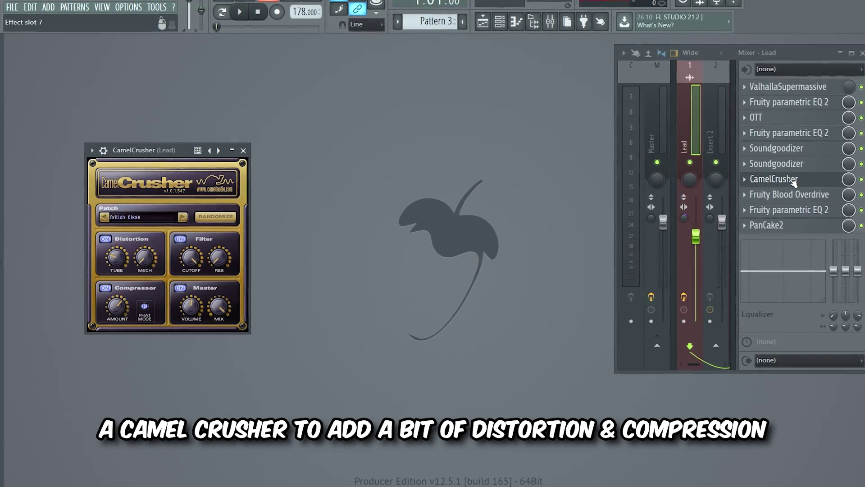
left_click(793, 195)
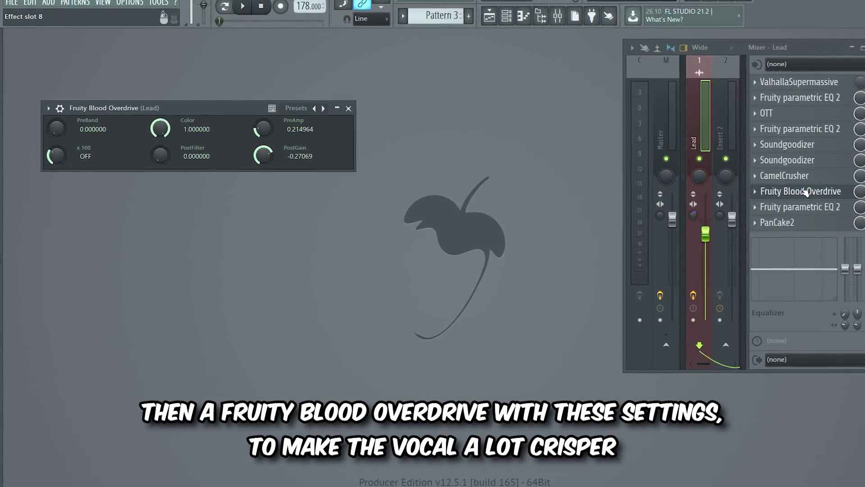
left_click(800, 207)
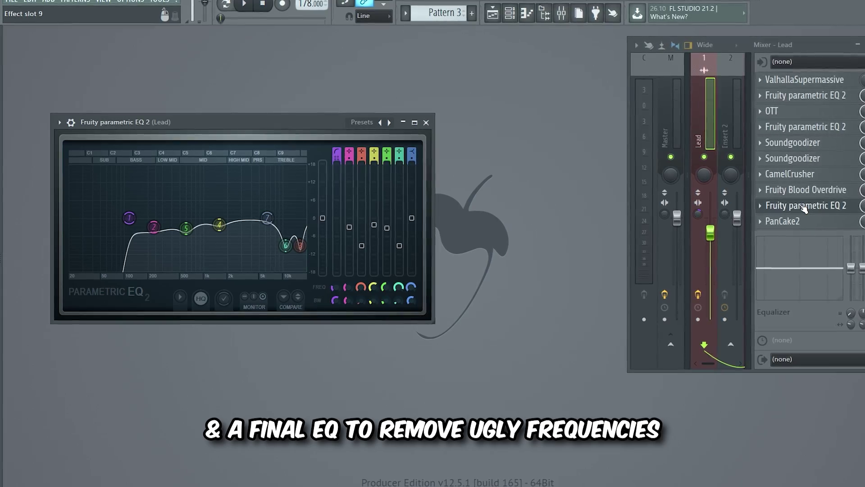
left_click(811, 222)
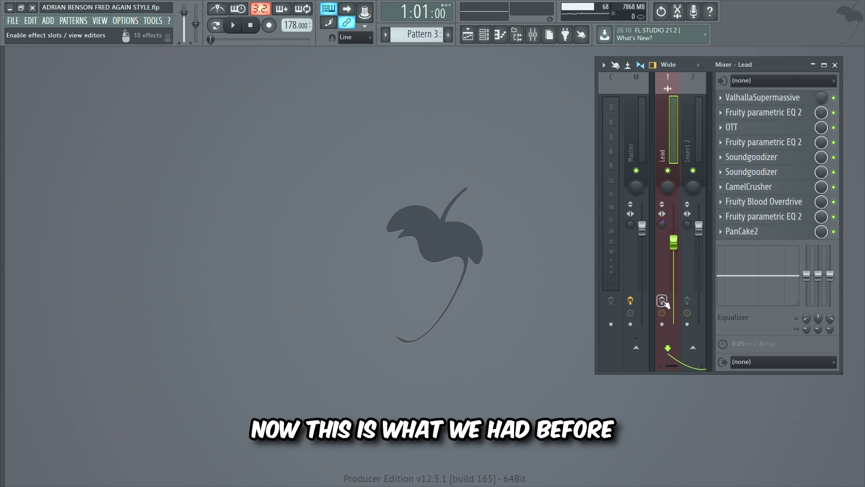
key("space")
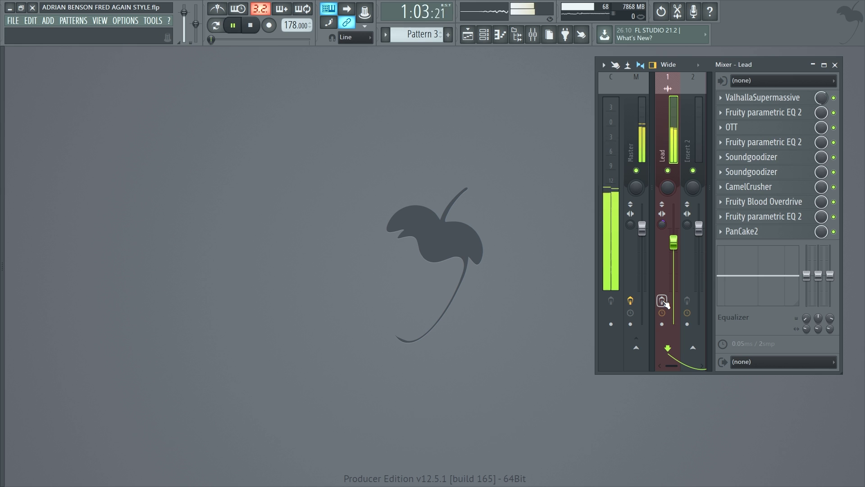